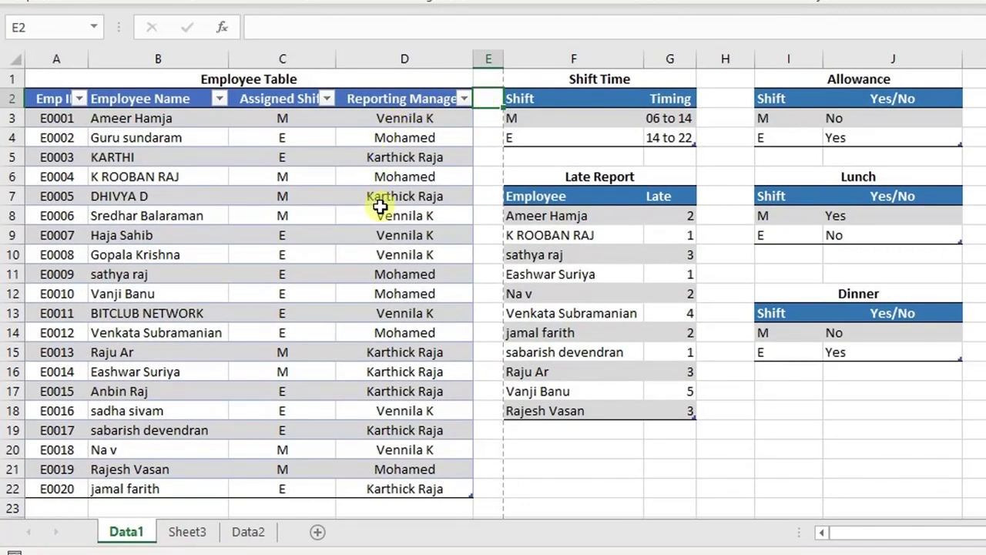
Step: Select the Employee Table (A1:D22), set Adobe PDF as the printer, and return to the worksheet
mouse_move(447, 486)
mouse_down()
mouse_move(238, 241)
mouse_move(20, 74)
mouse_up()
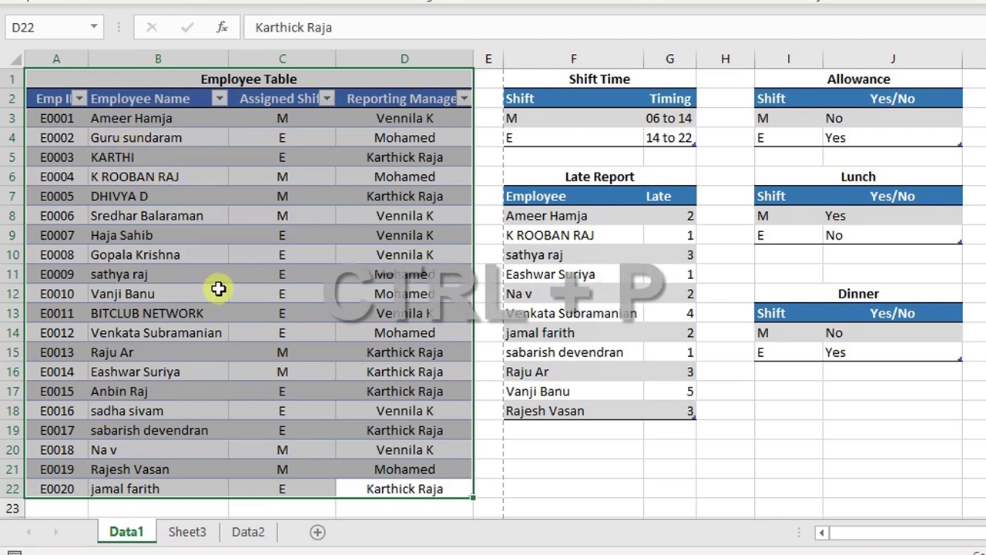
key(ctrl+p)
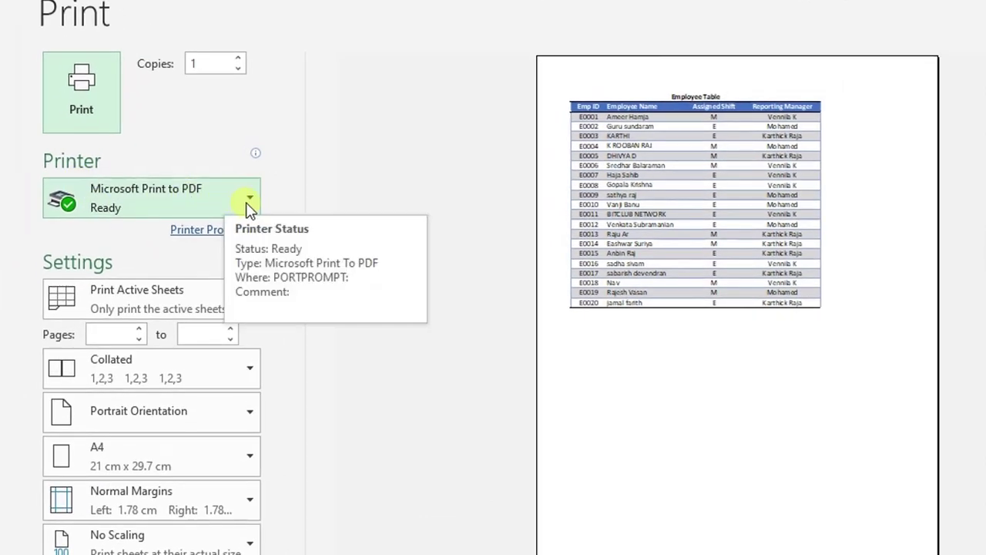
click(247, 203)
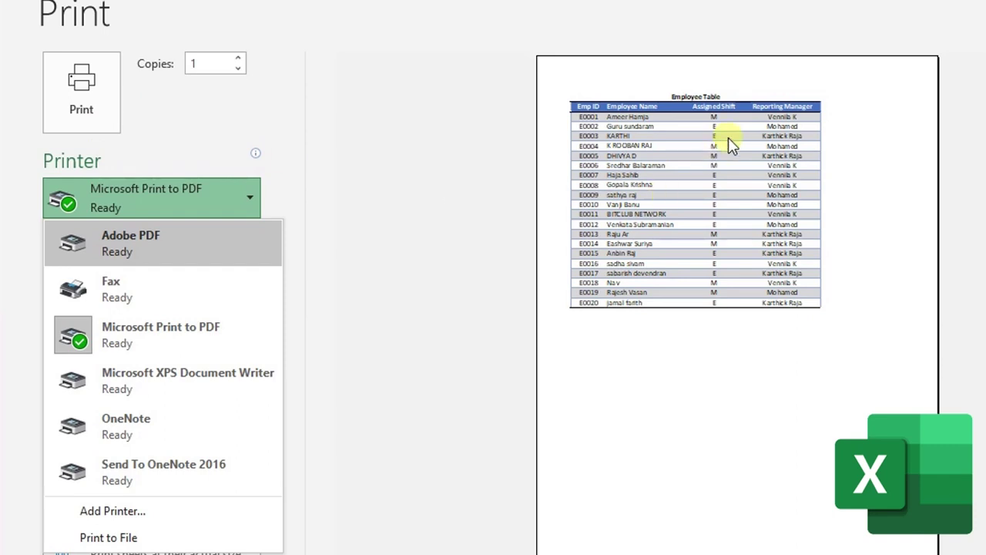
click(197, 245)
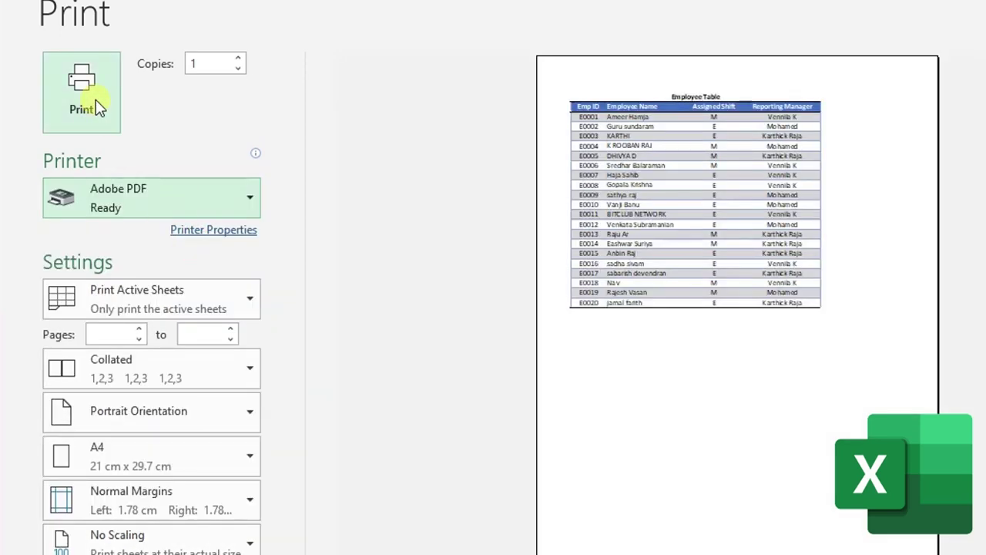
click(116, 194)
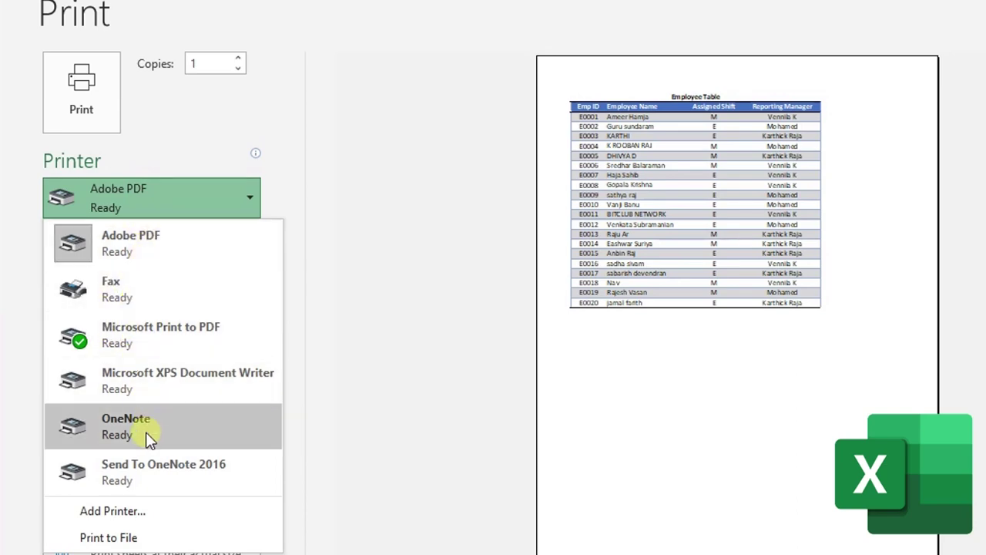
click(386, 115)
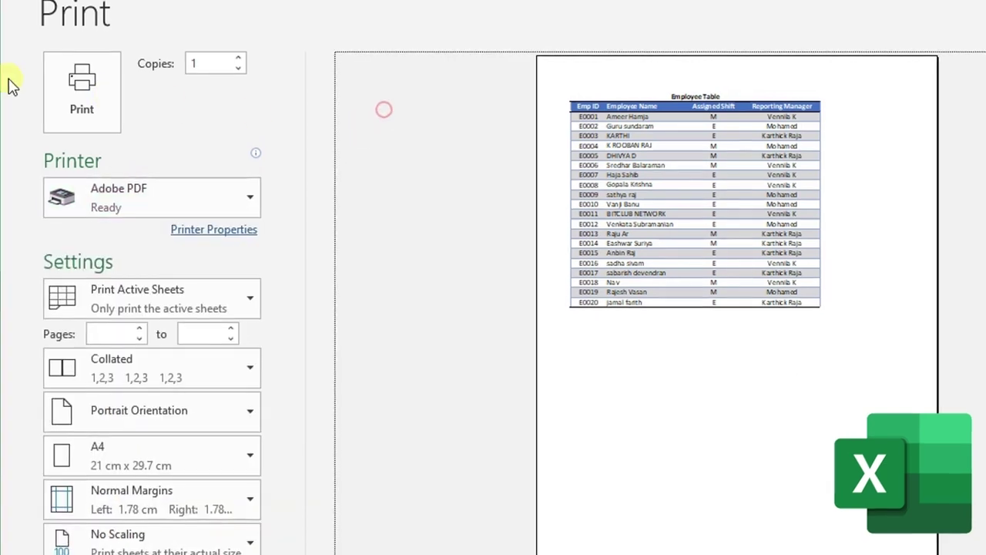
click(22, 40)
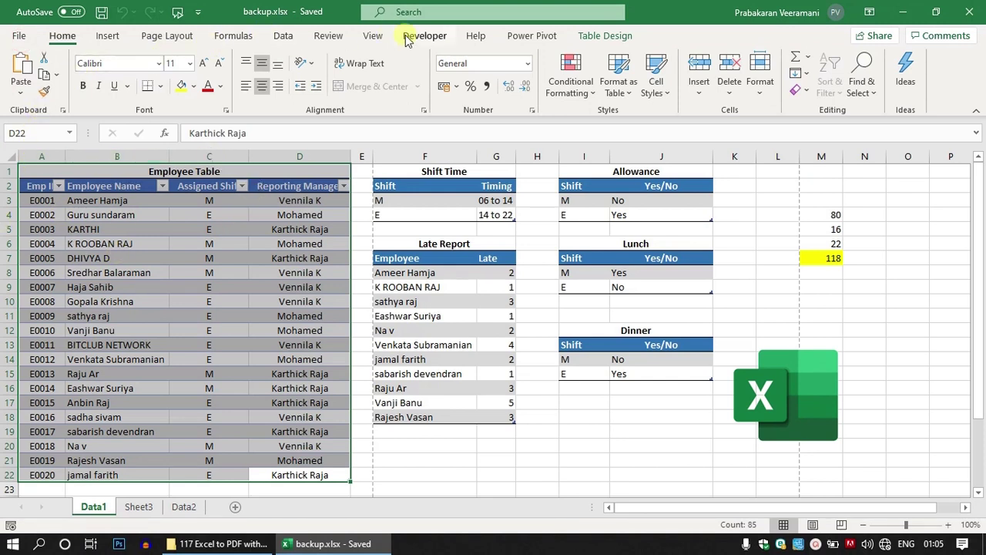
Step: Set the backup workbook's Save As file type to PDF (*.pdf)
key(F12)
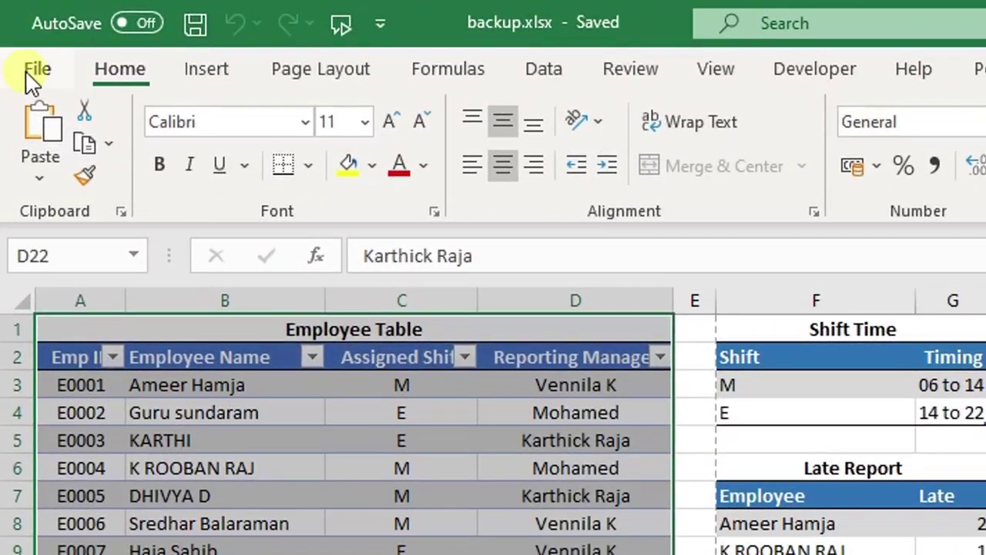
click(27, 74)
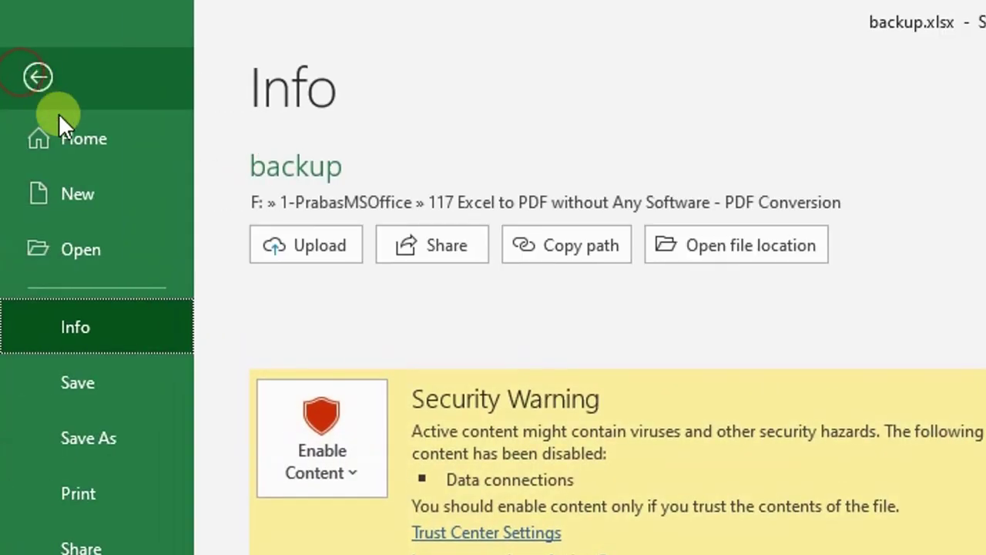
click(86, 429)
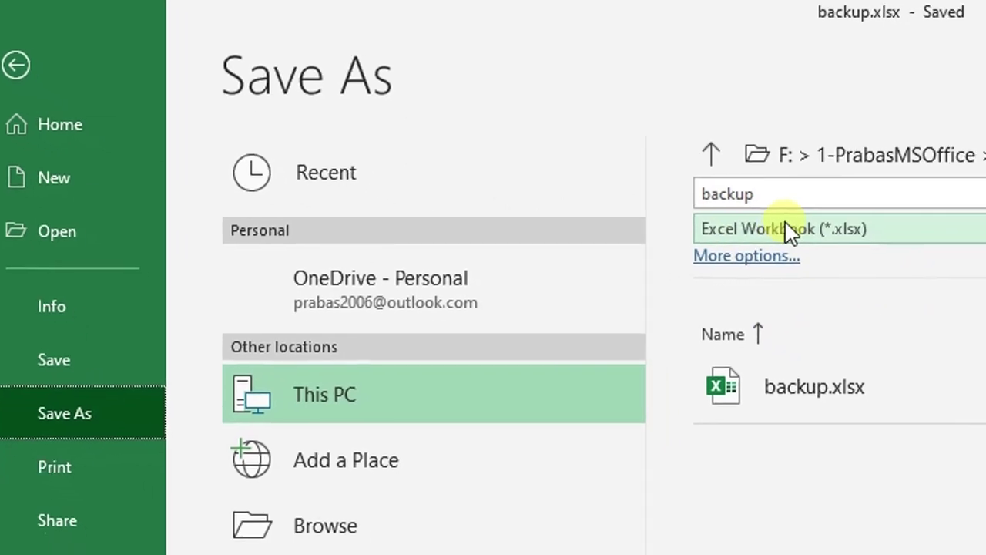
click(791, 231)
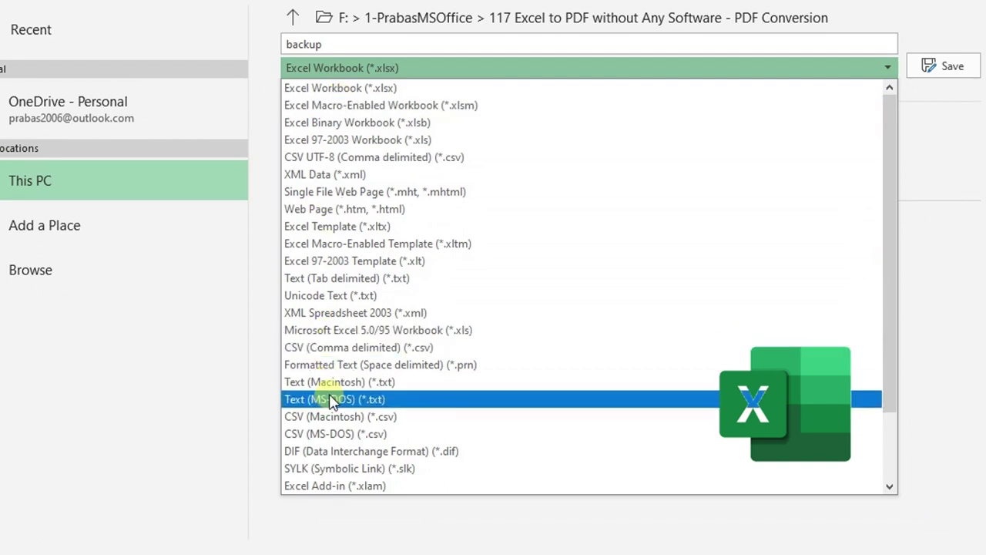
scroll(335, 309, down, 2)
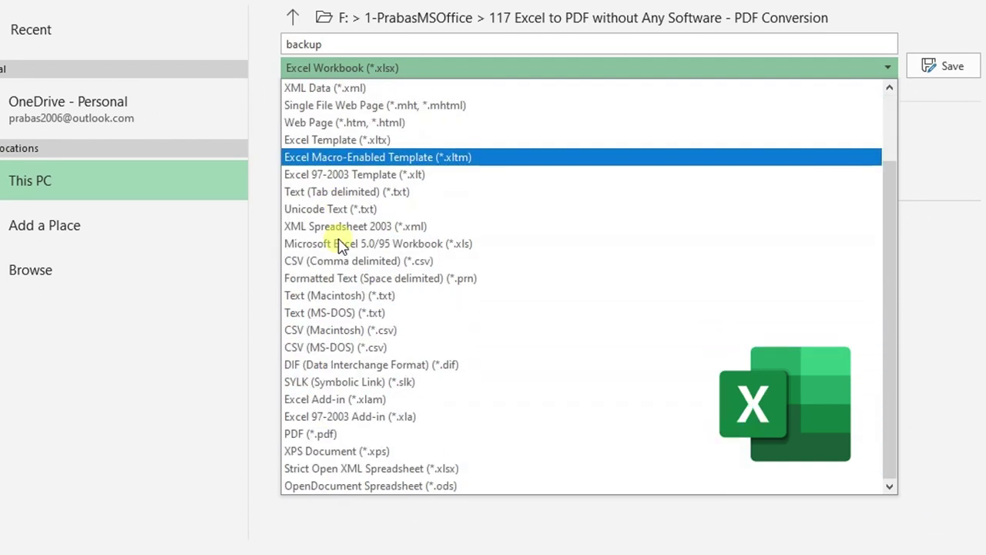
click(306, 438)
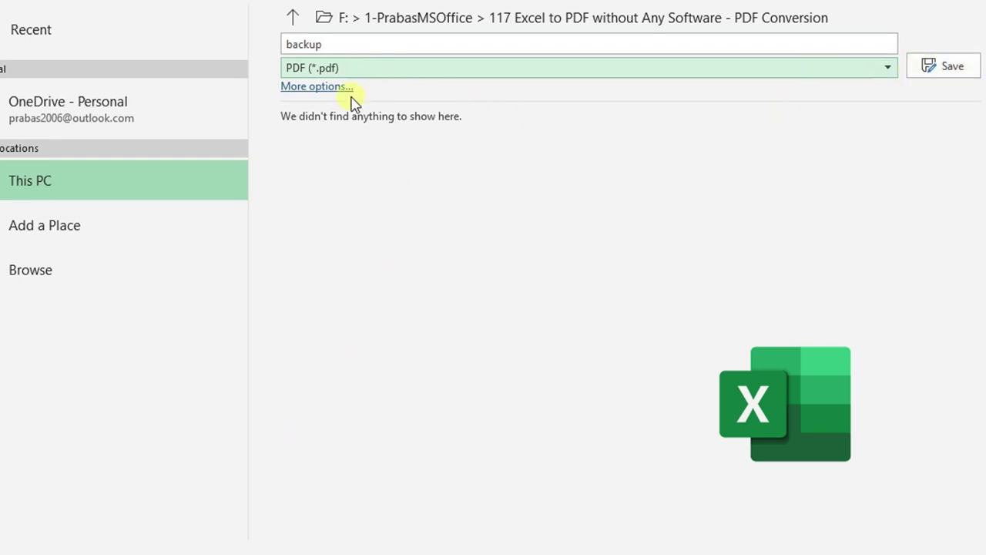
Step: In the PDF options, try Selection, Entire workbook and Table, then keep Active sheet(s) and confirm
click(328, 88)
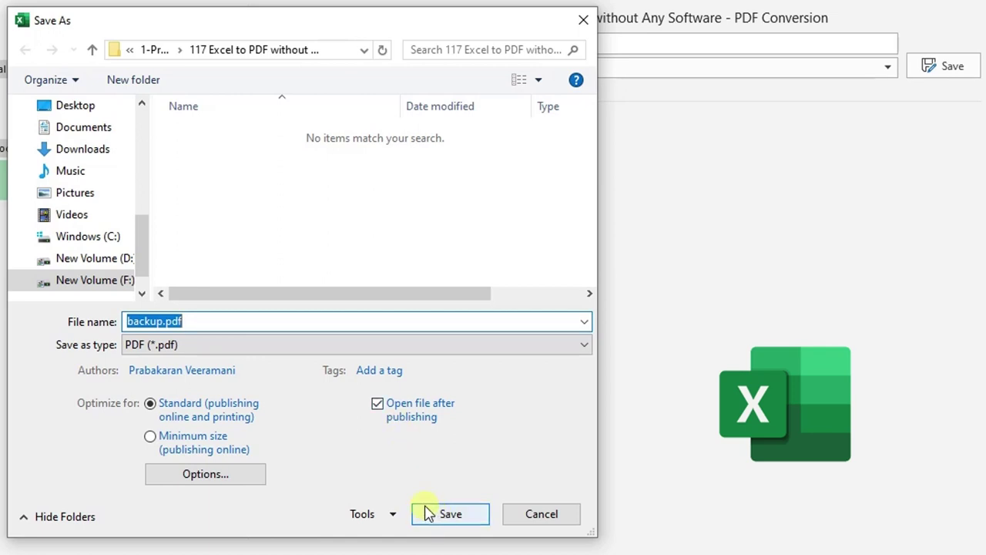
click(223, 478)
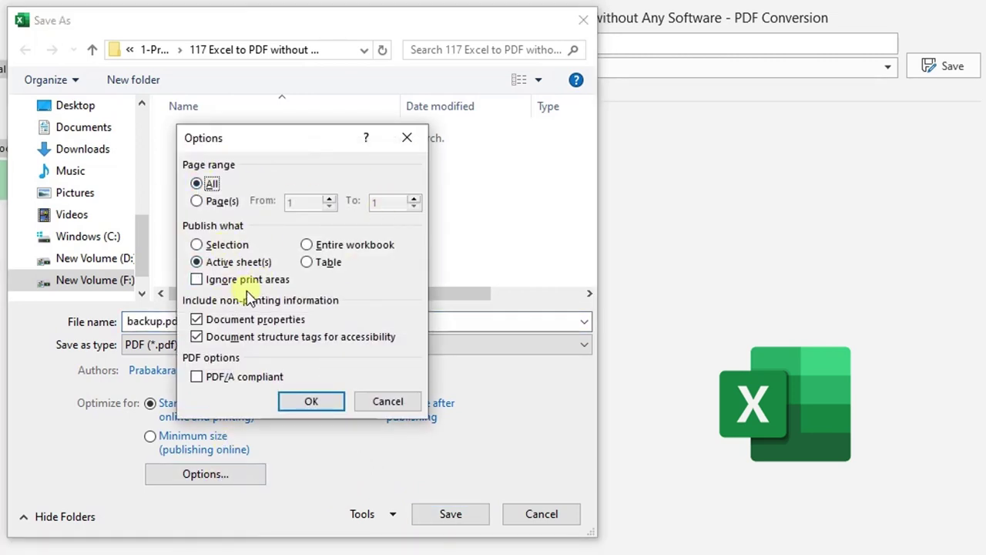
click(216, 246)
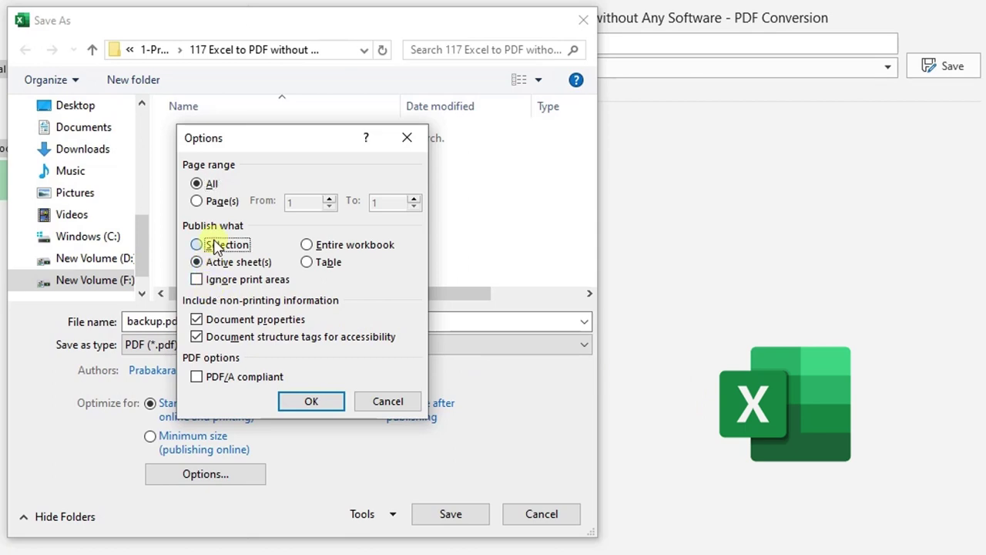
click(337, 246)
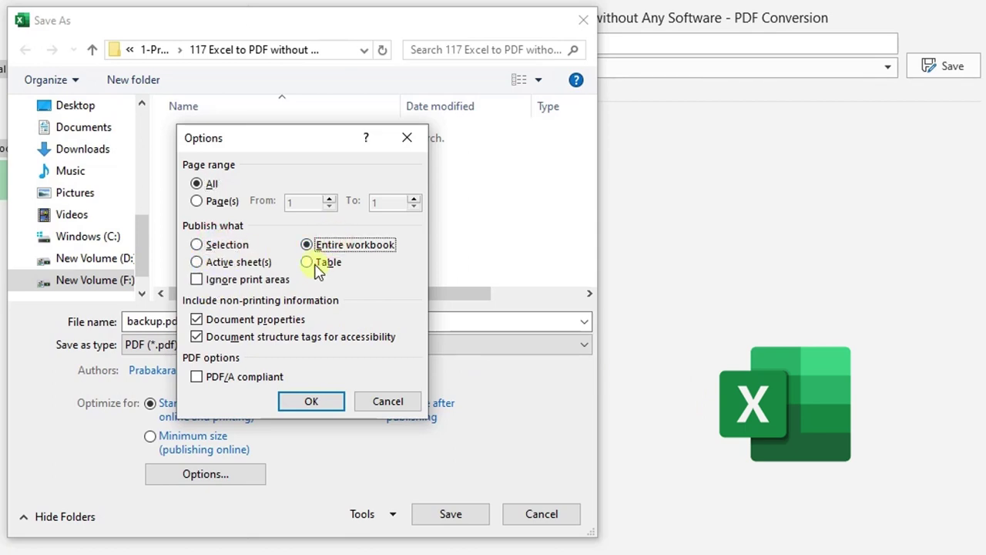
click(318, 264)
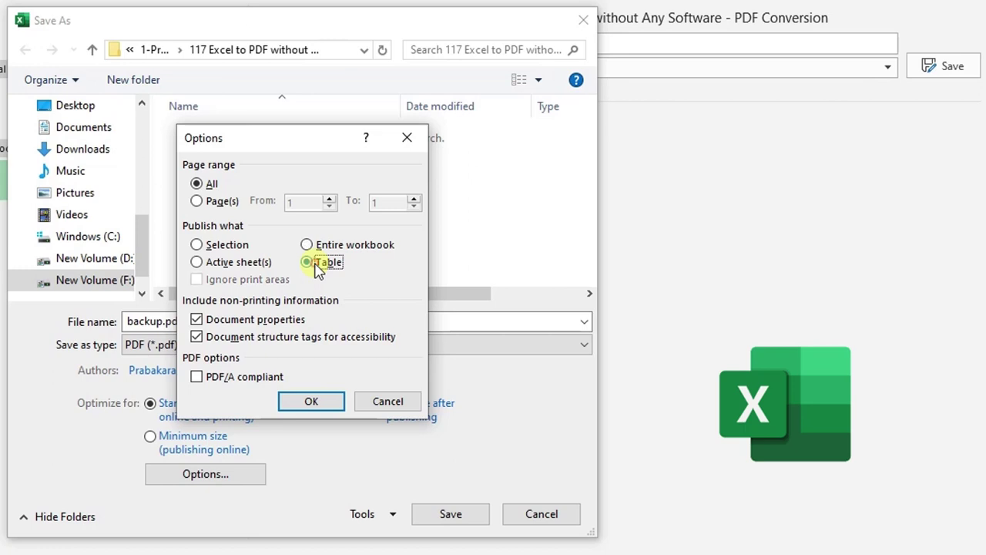
click(241, 266)
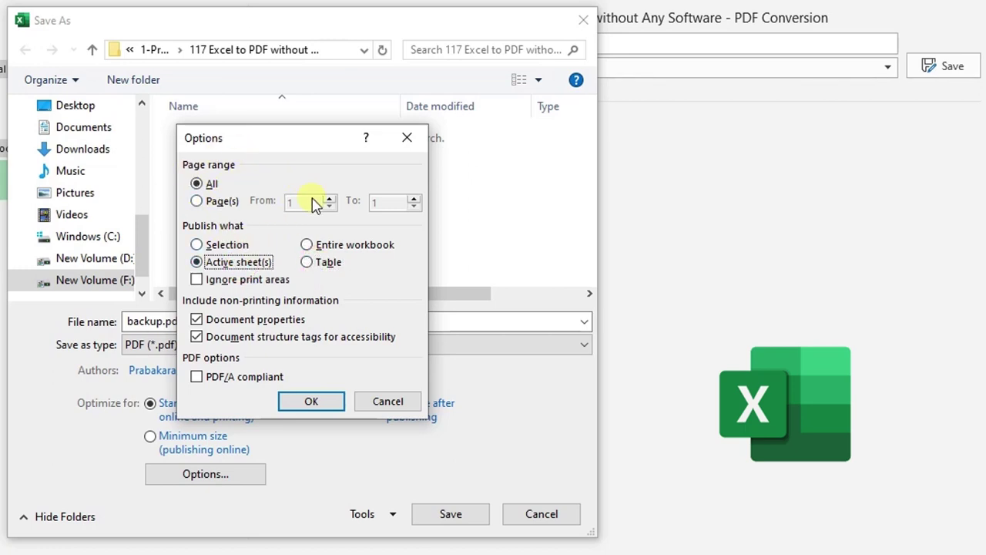
click(314, 402)
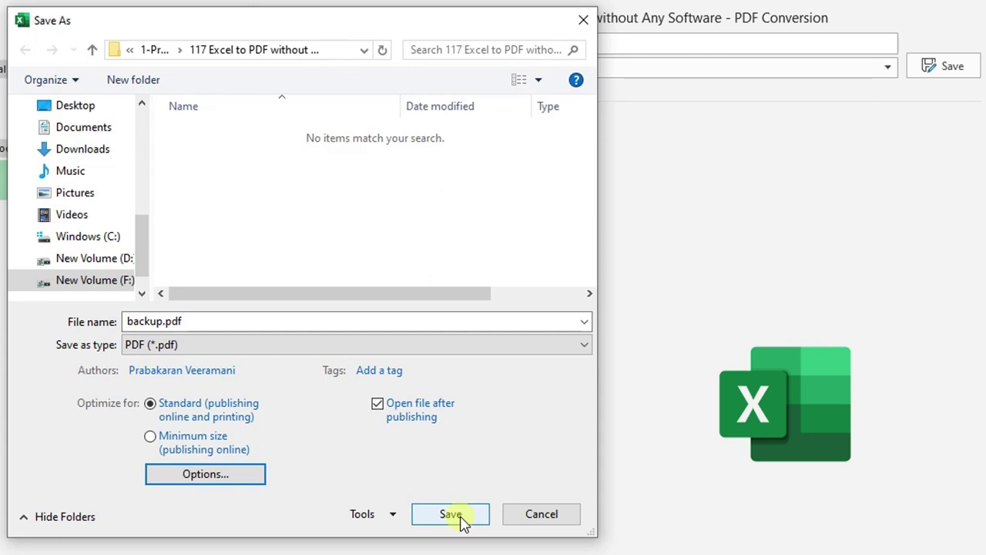
Step: Save backup.pdf, review the 3-page Employee Table PDF in Edge, then close Edge
drag(385, 24, 543, 27)
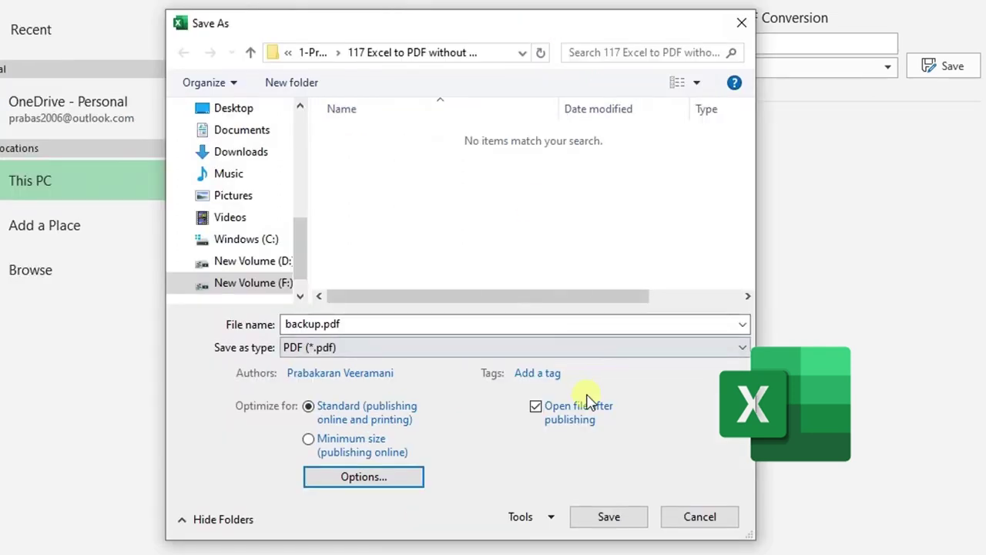
click(616, 519)
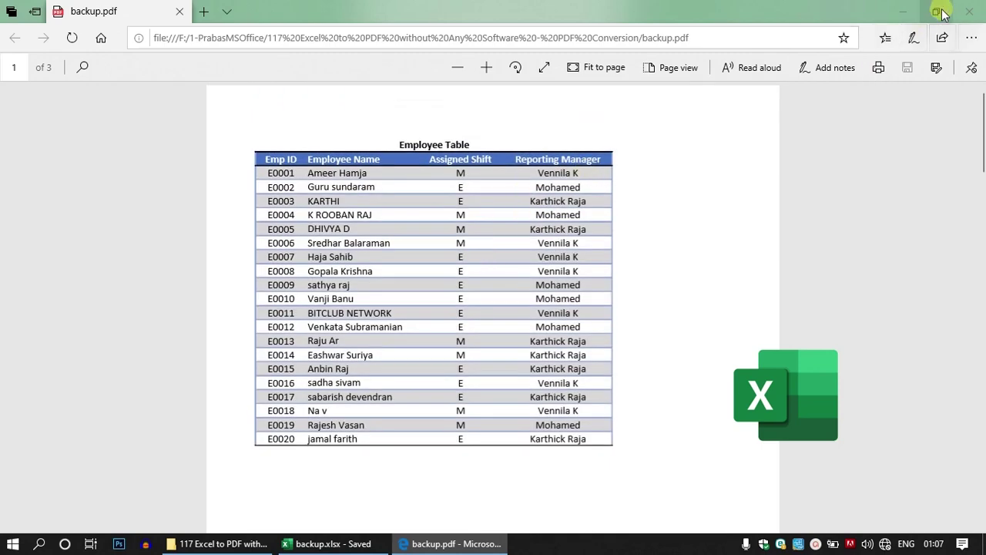
click(970, 11)
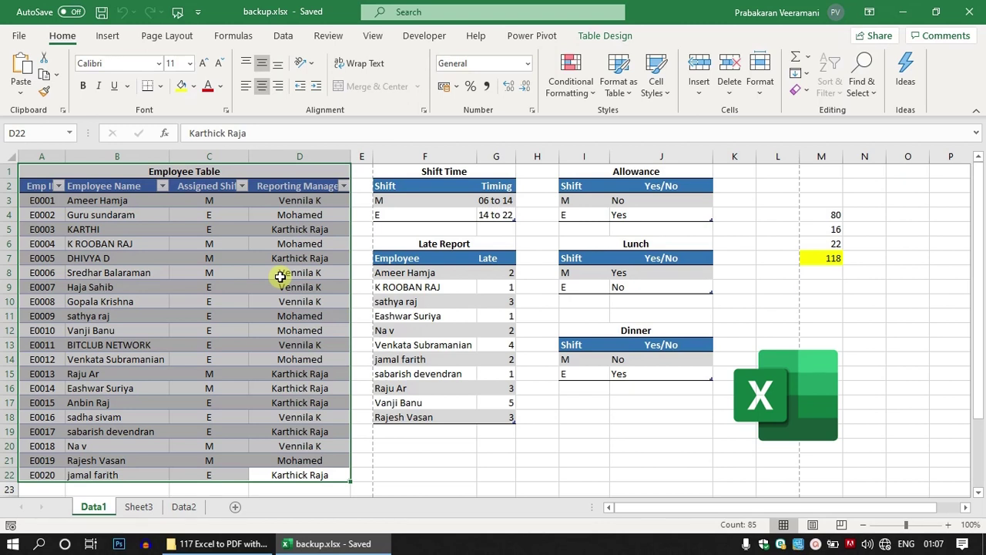
Step: Launch Word from Run with 'winword' and start a blank document
key(super+r)
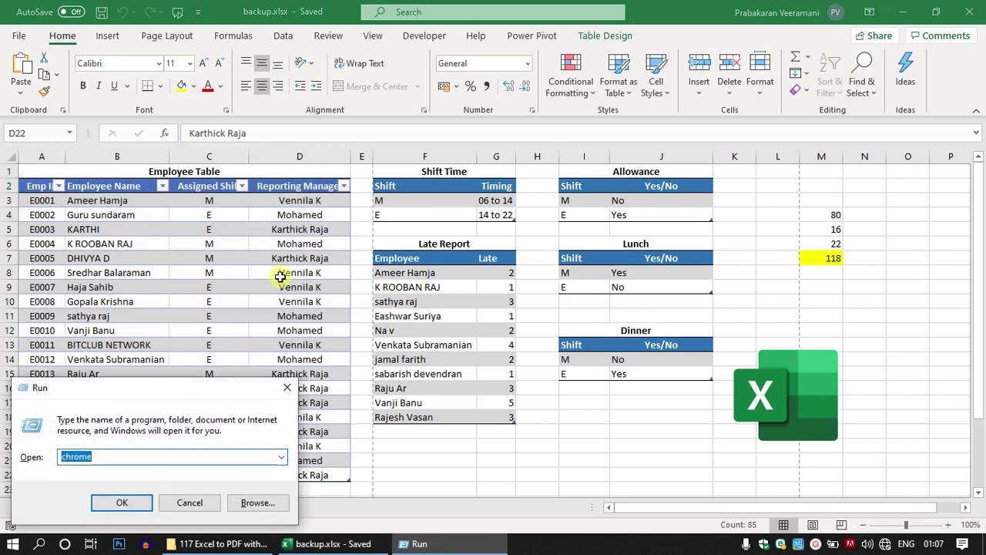
text(winword)
key(Return)
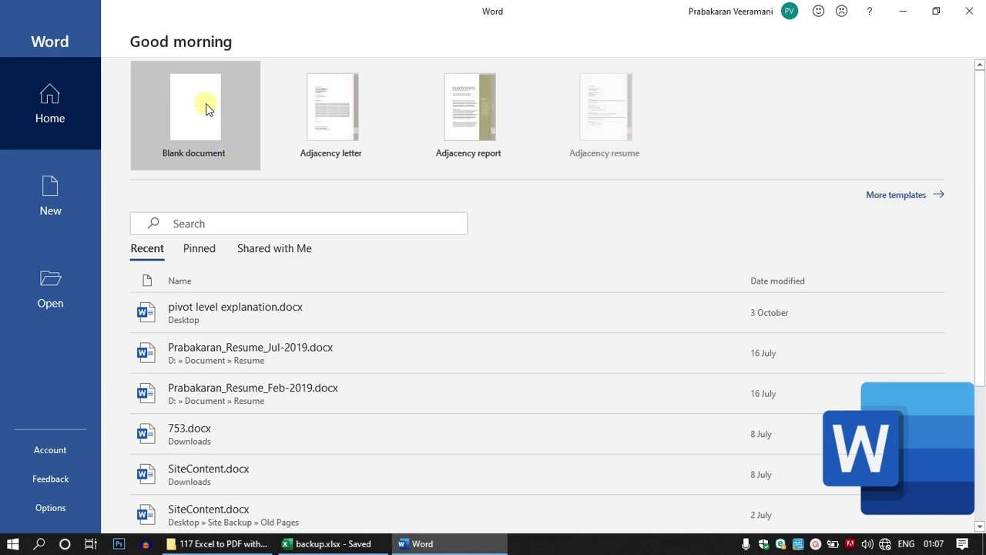
click(205, 103)
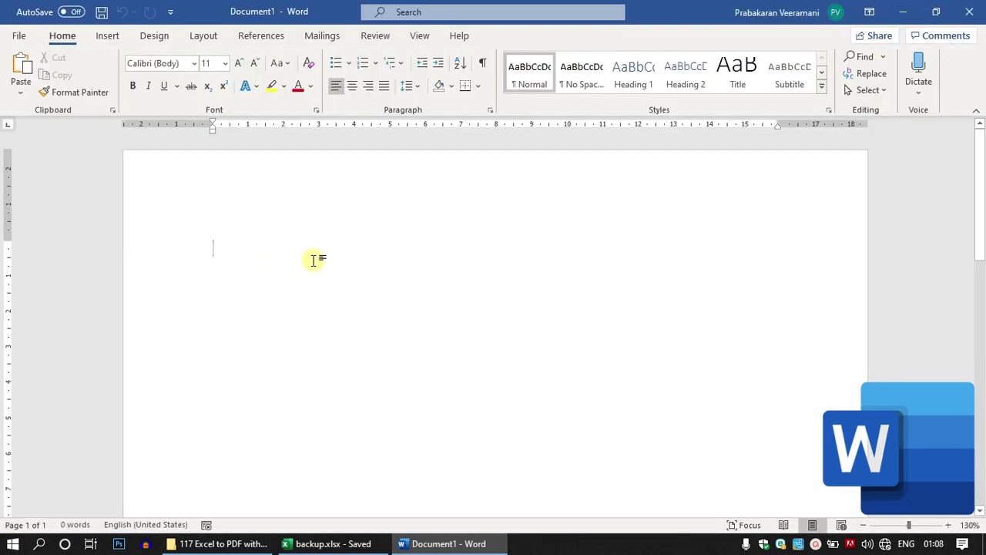
Step: Fill the document with =rand() sample text and choose Adobe PDF as the printer
text(=rand())
key(Return)
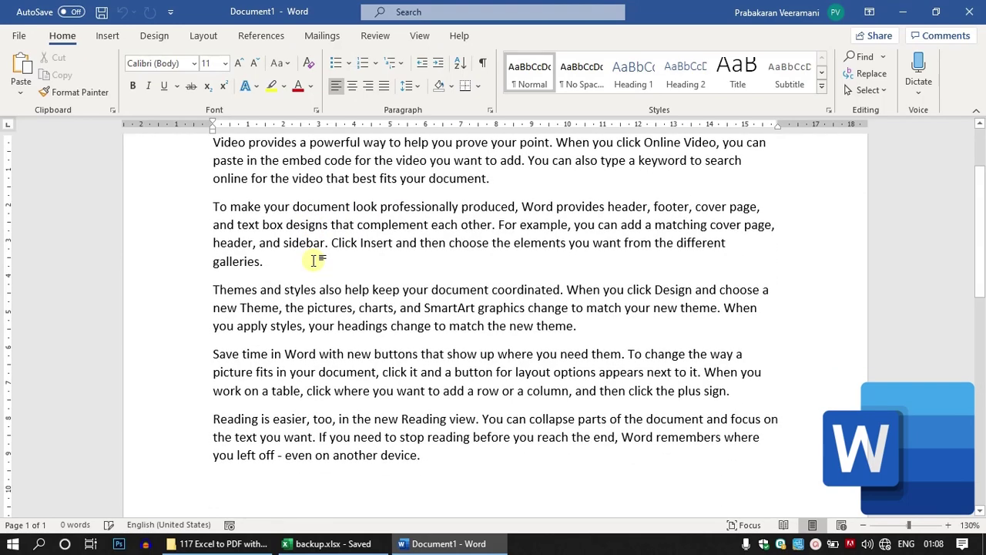
key(ctrl+p)
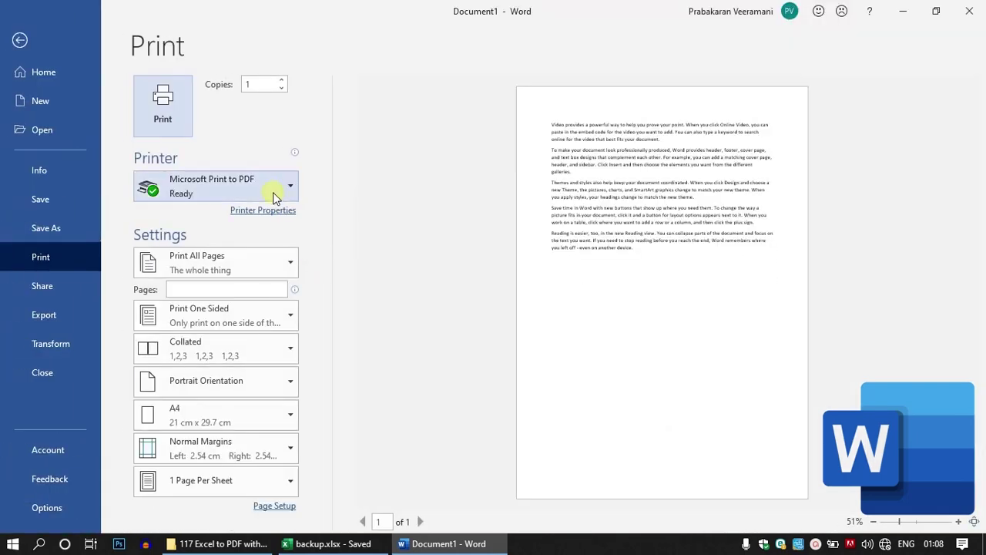
click(273, 191)
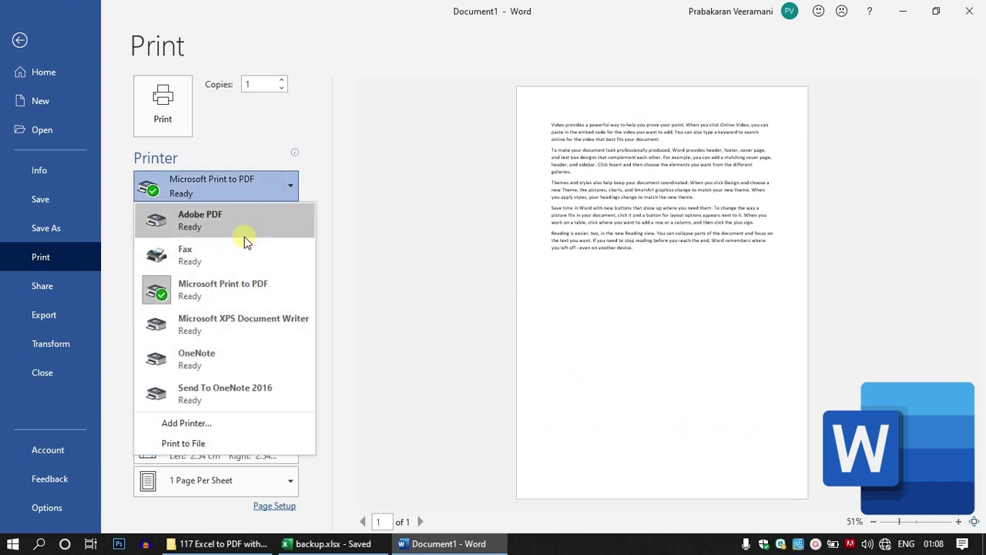
mouse_move(201, 221)
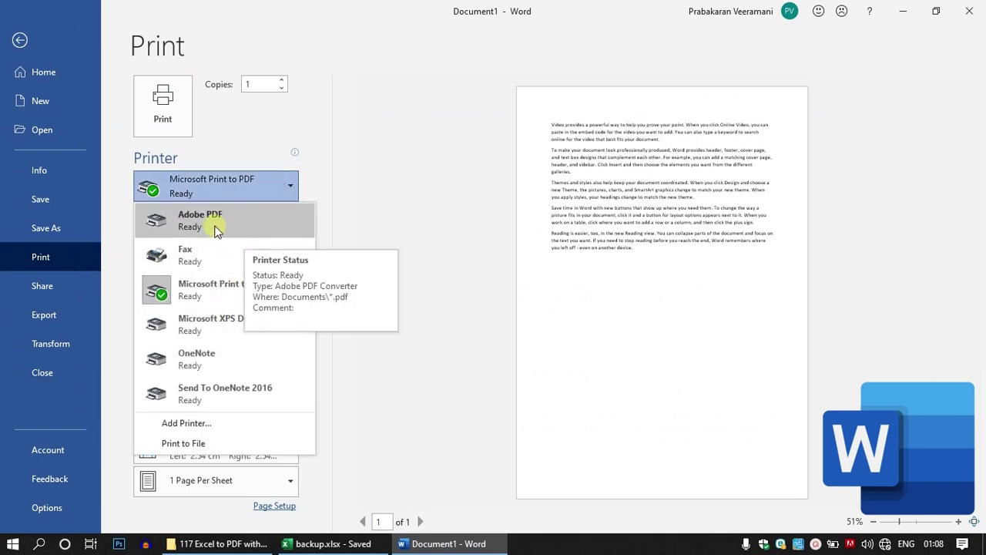
click(214, 220)
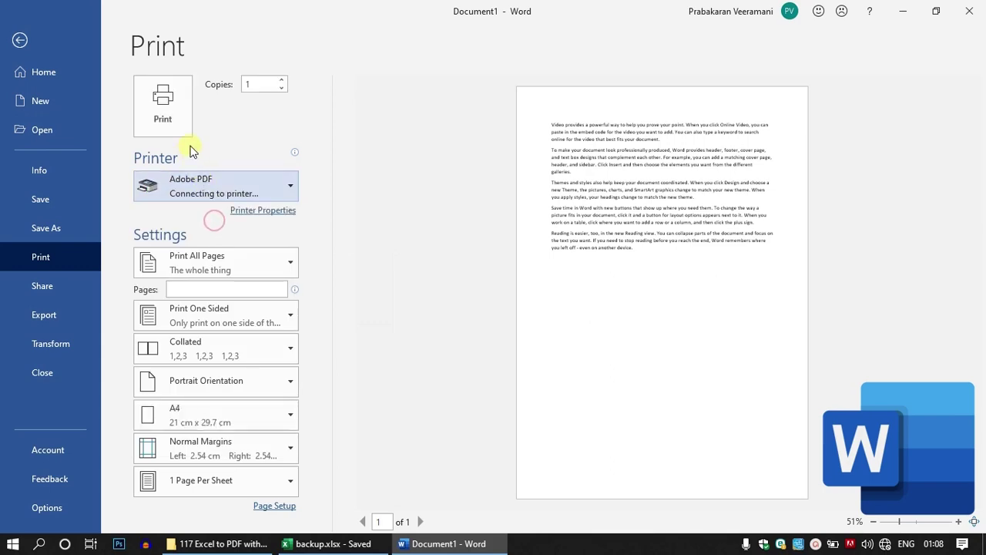
Step: Print to Document1.pdf on the Desktop, check the PDF in Edge, then close it
click(171, 118)
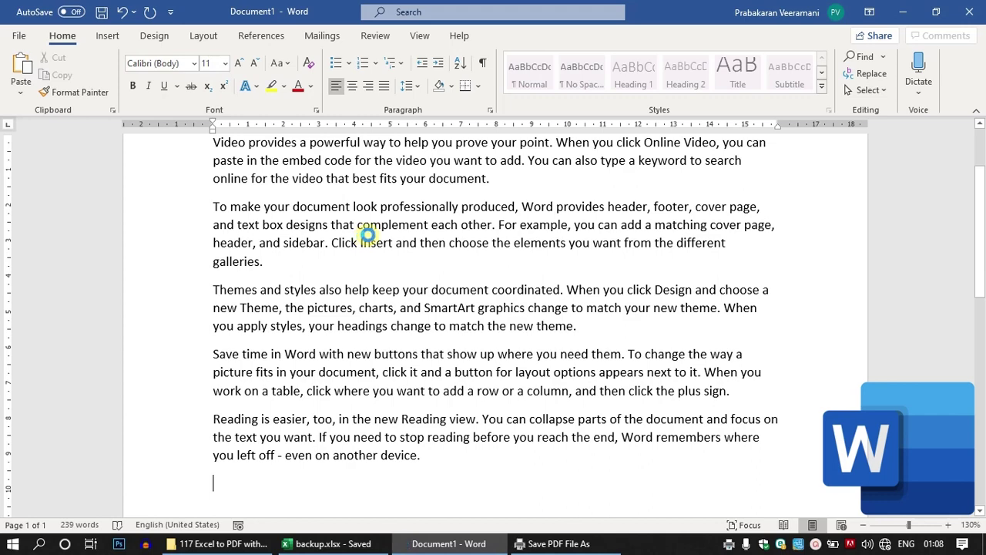
click(558, 541)
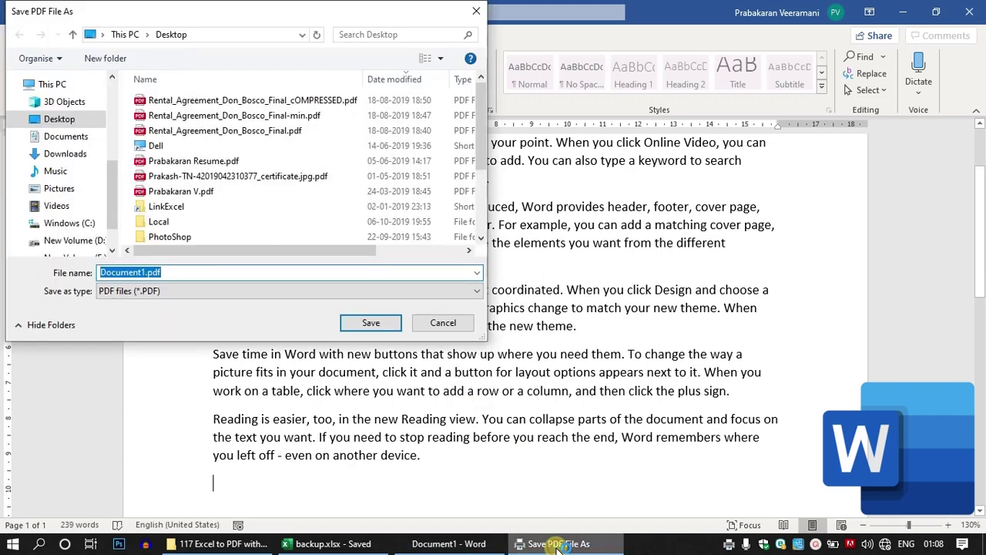
click(370, 324)
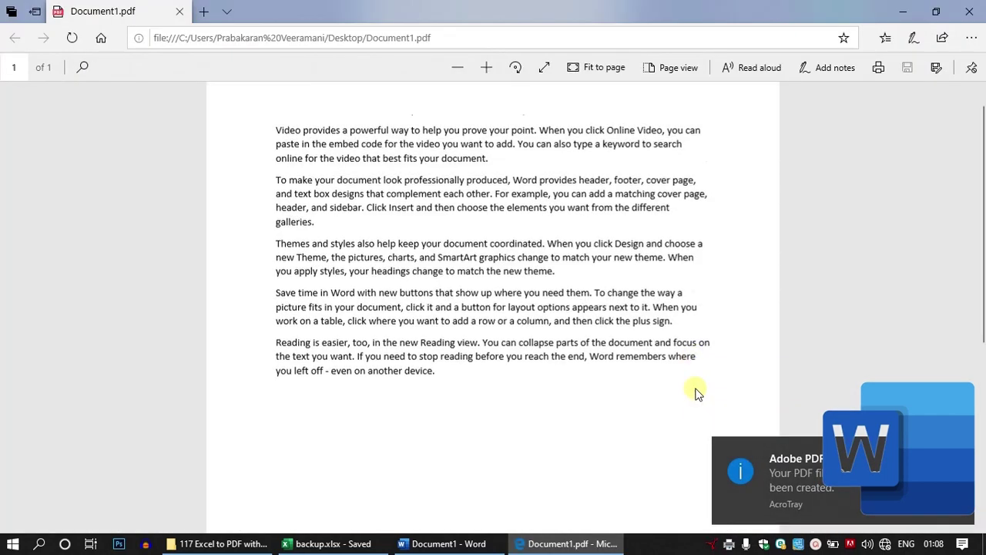
drag(664, 319, 429, 207)
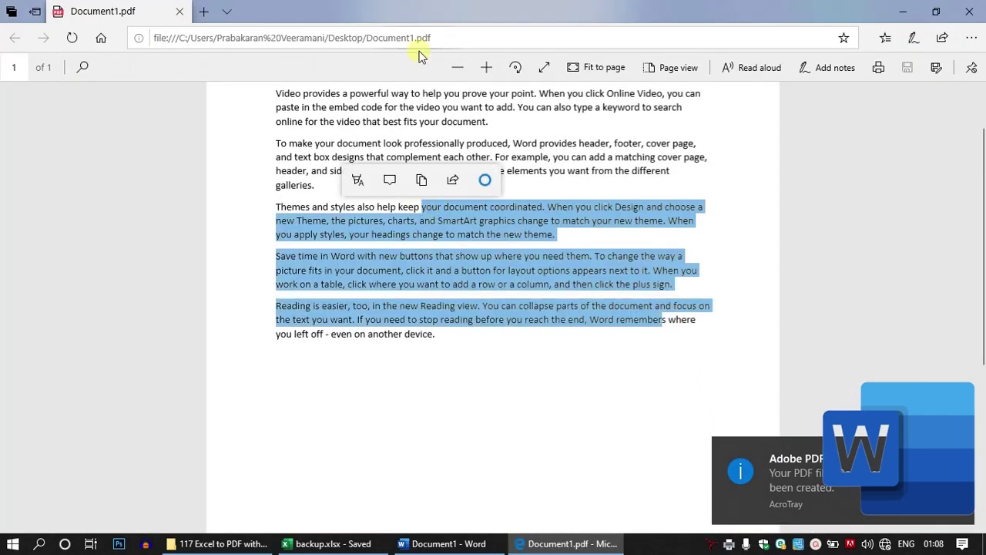
click(416, 107)
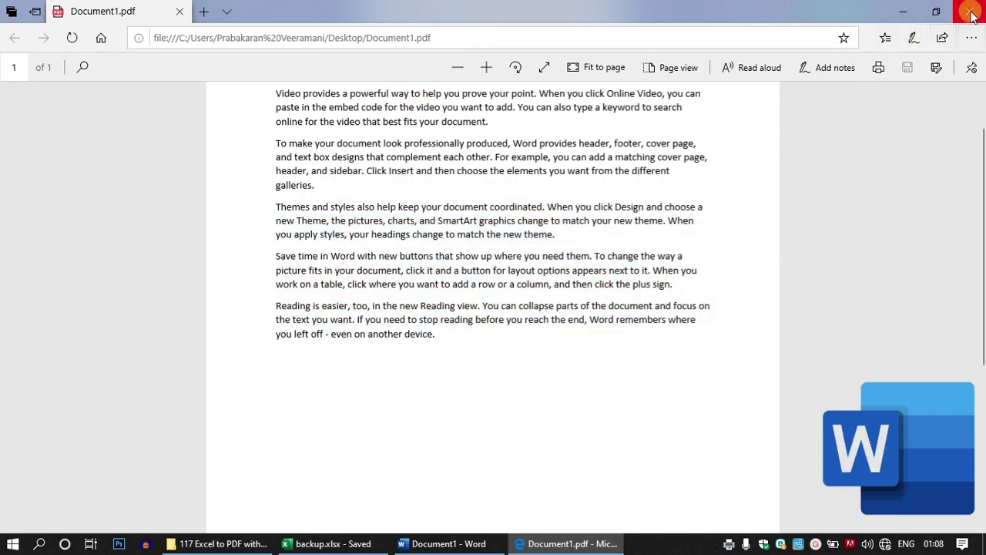
click(956, 8)
key(F12)
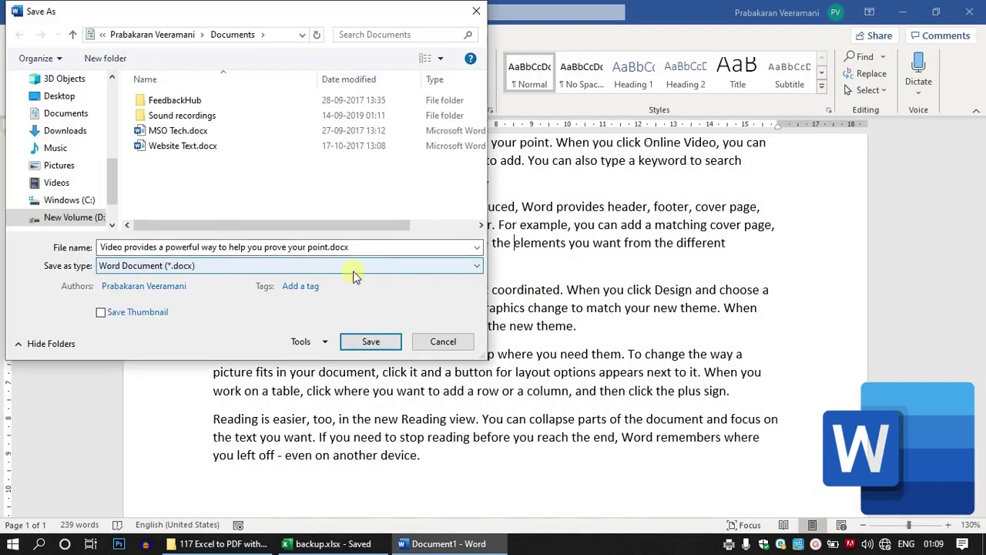
Step: Save a PDF (*.pdf) copy of the document, then close Word choosing Don't Save
click(147, 266)
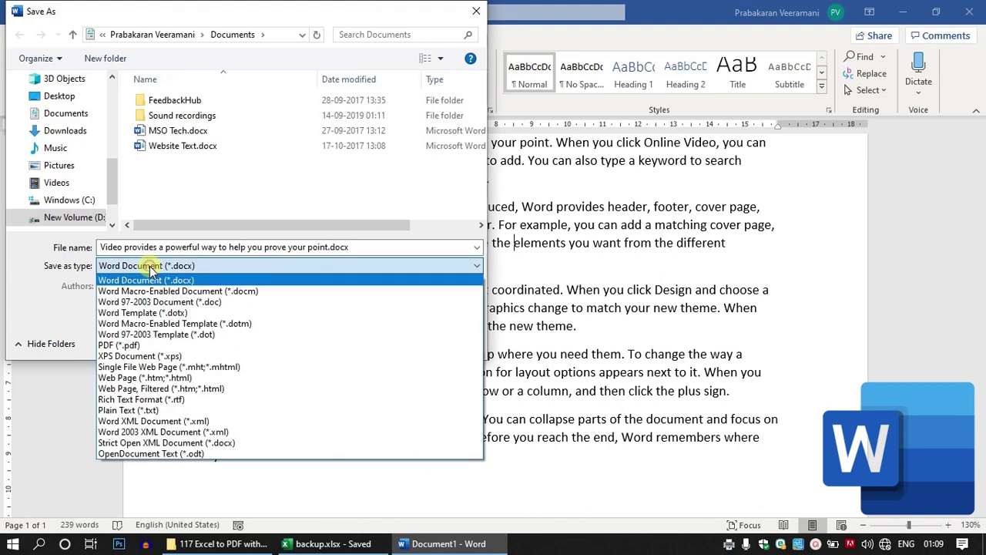
click(135, 347)
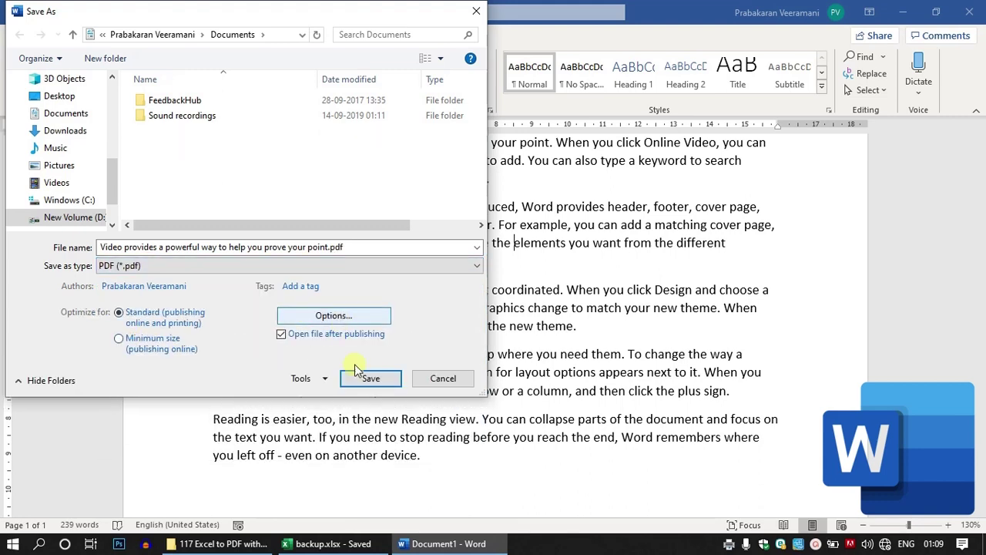
click(370, 376)
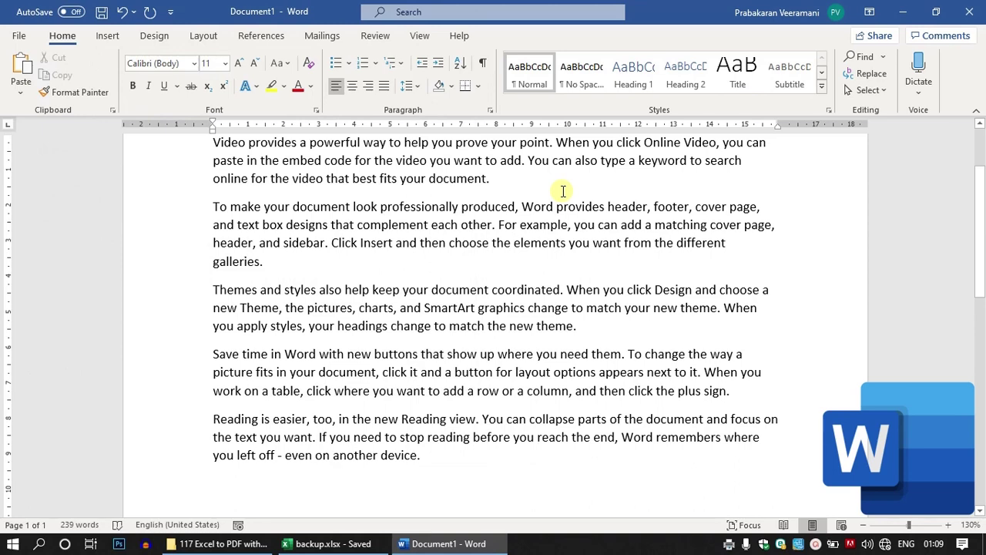
click(969, 12)
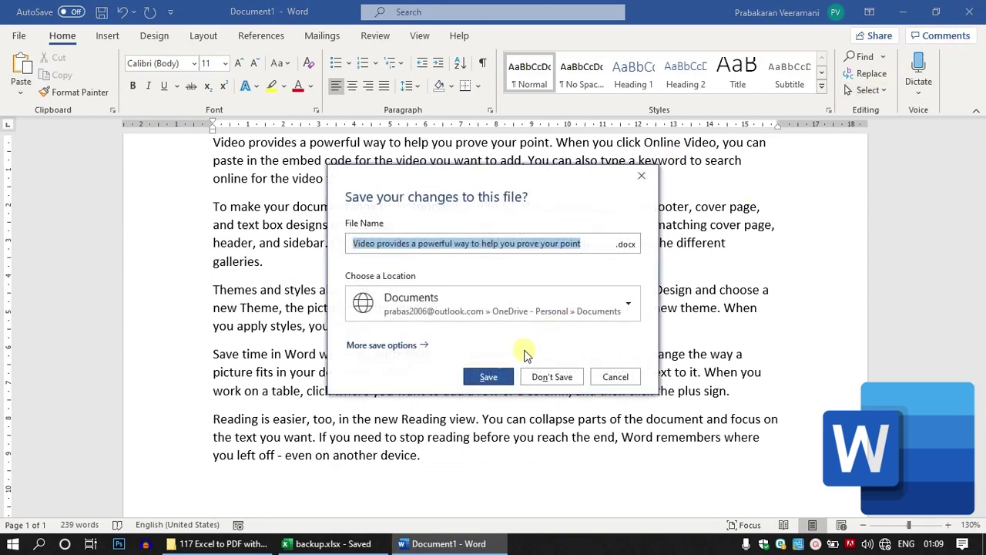
click(566, 377)
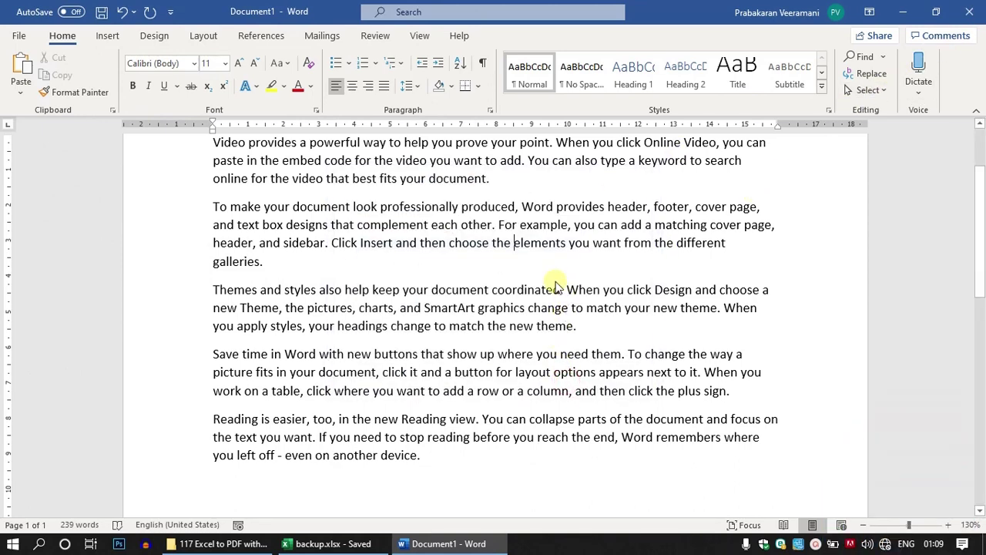
Step: Launch PowerPoint with 'powerpnt', open Thumpnail v2.pptx from Recent, and show its Print page
key(super+r)
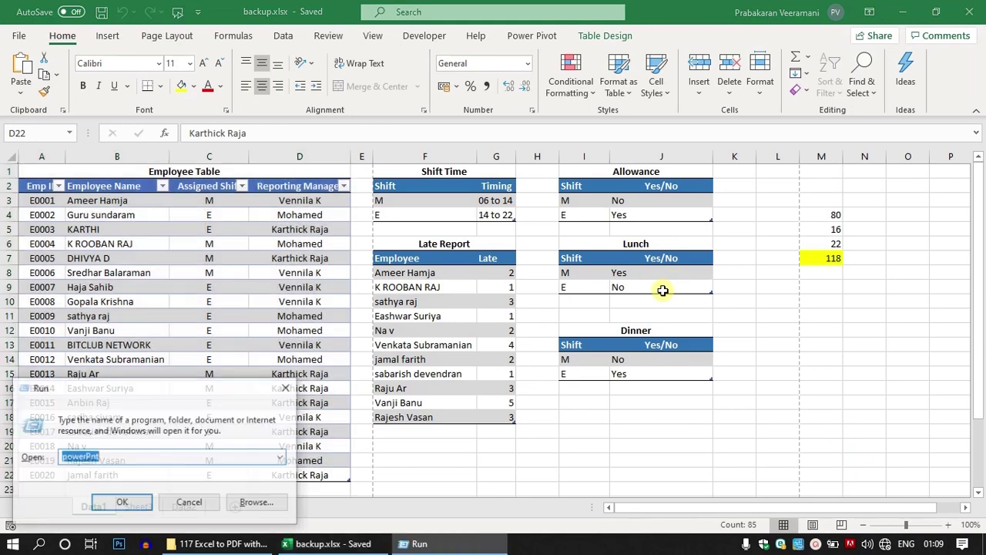
text(powerp)
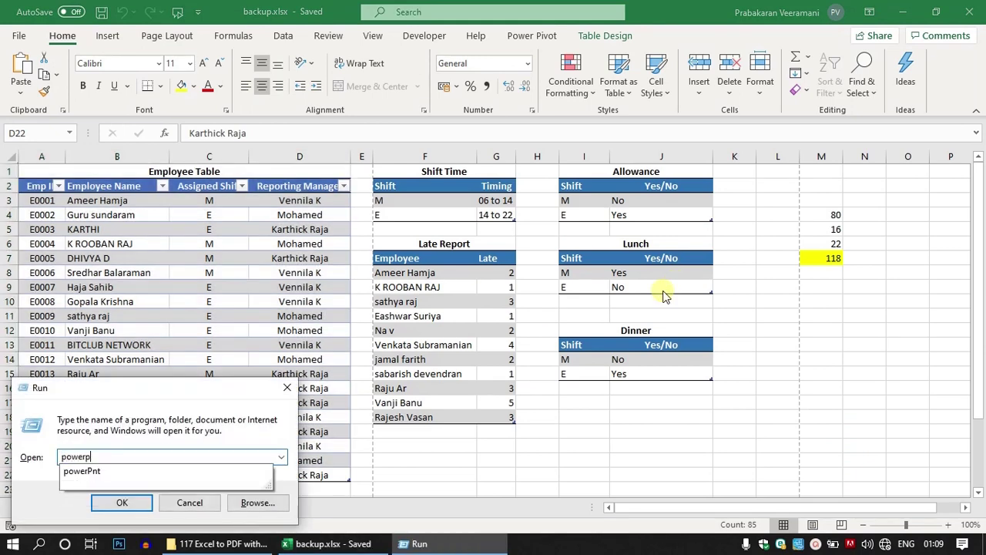
text(nt)
key(Return)
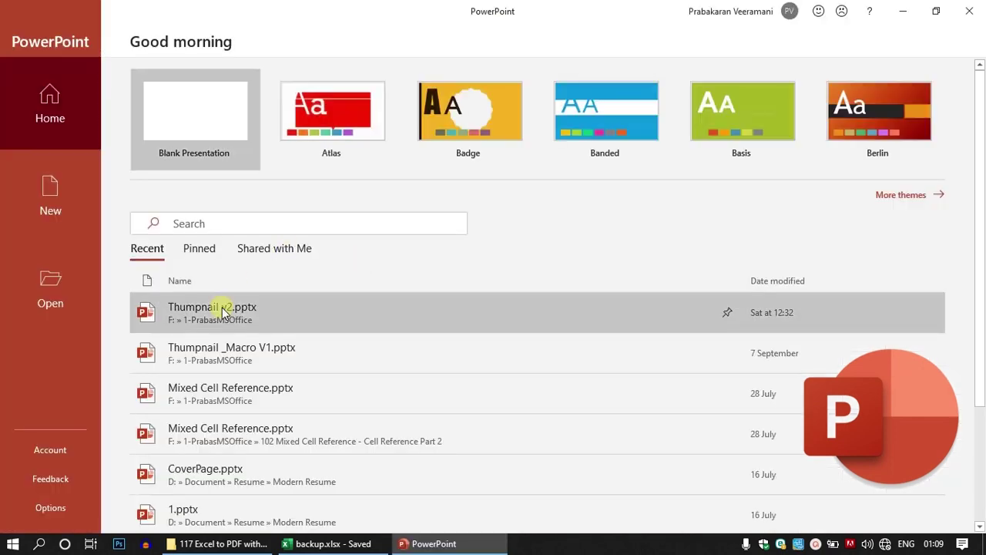
click(221, 311)
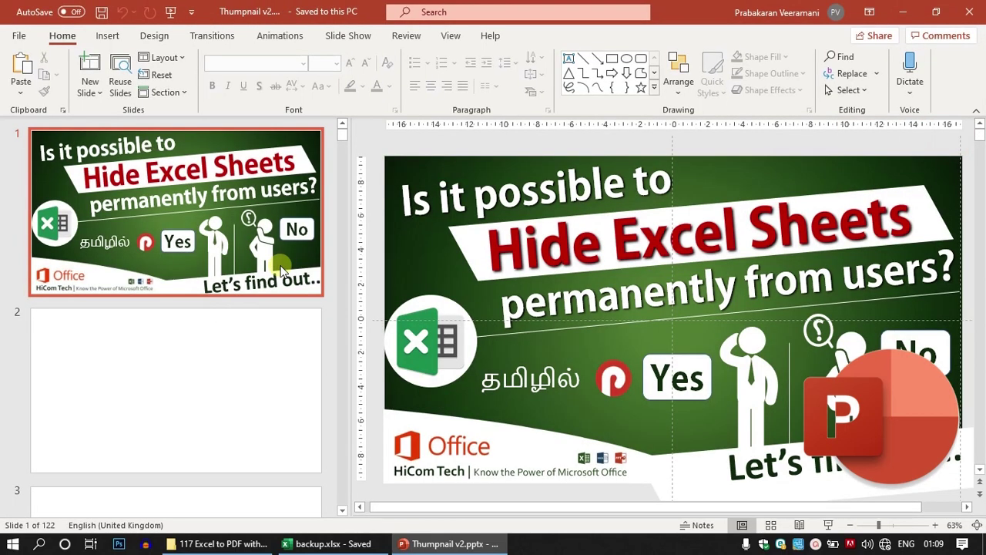
key(ctrl+p)
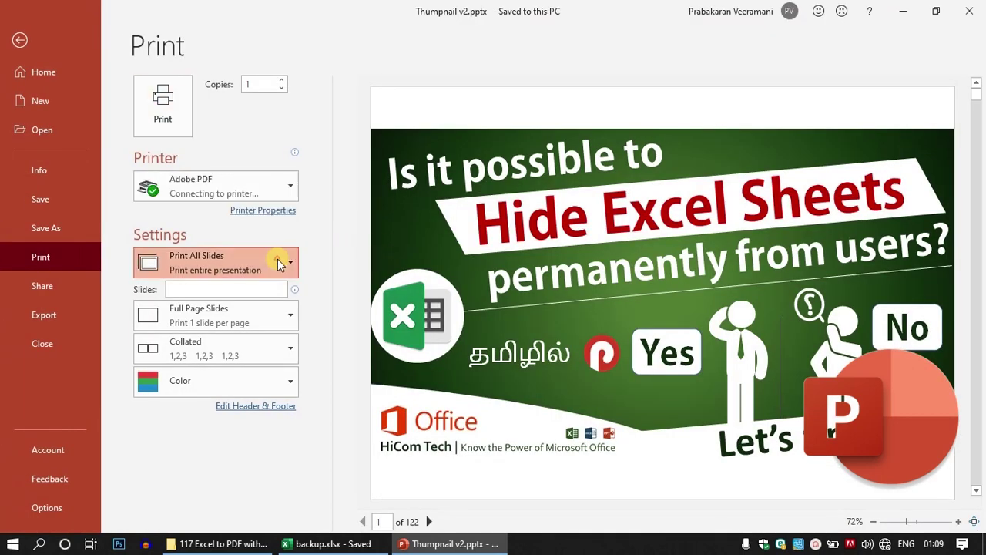
Step: Confirm Adobe PDF as the printer and exit the Print page
click(277, 260)
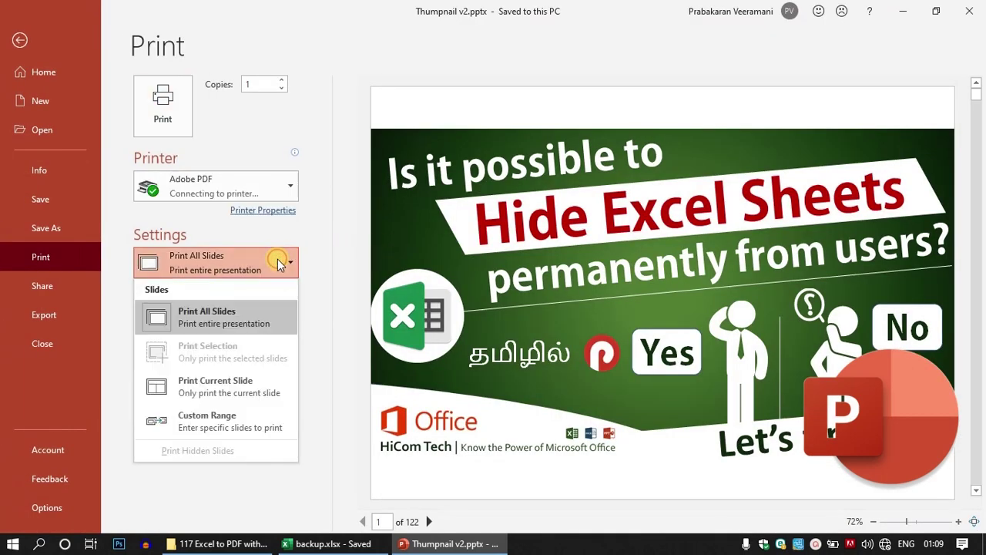
click(288, 197)
click(253, 194)
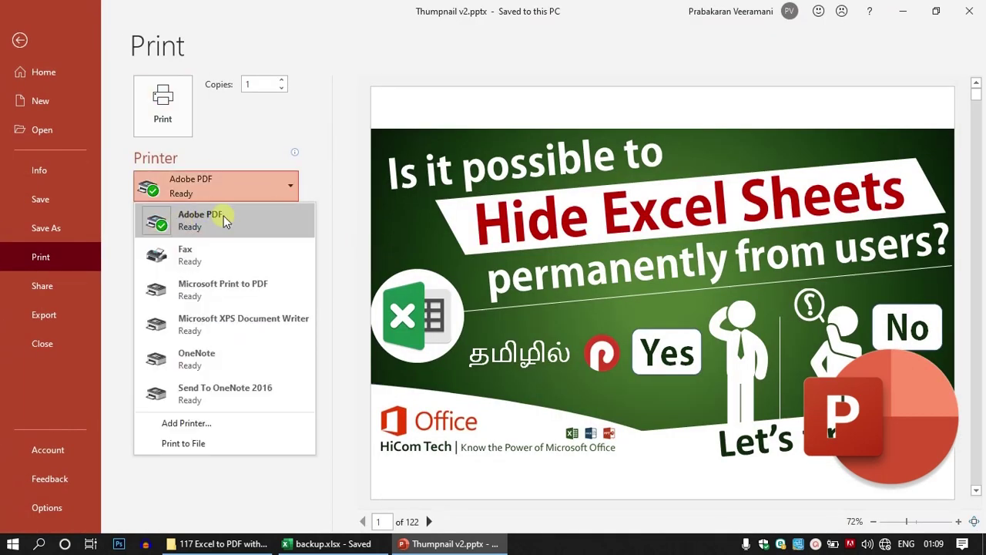
click(299, 175)
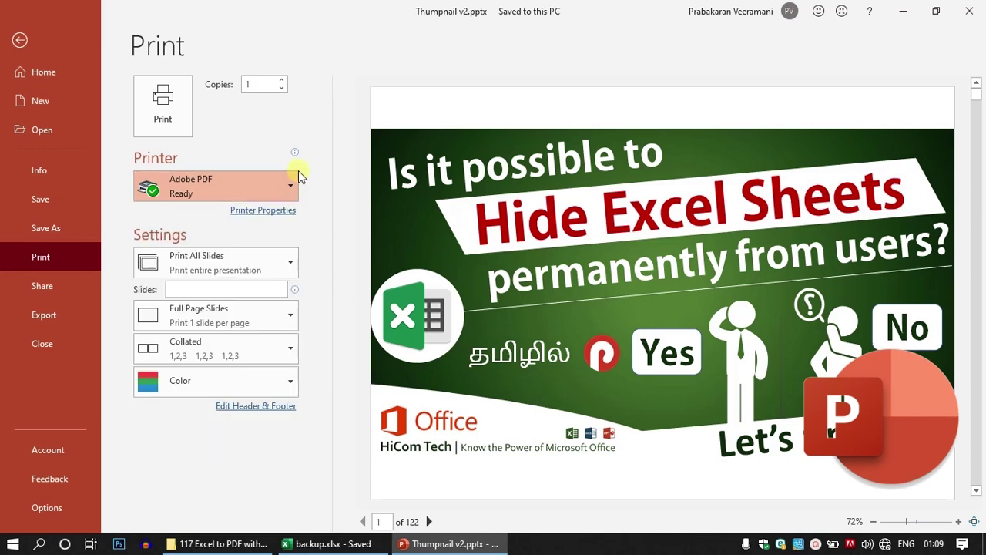
key(Escape)
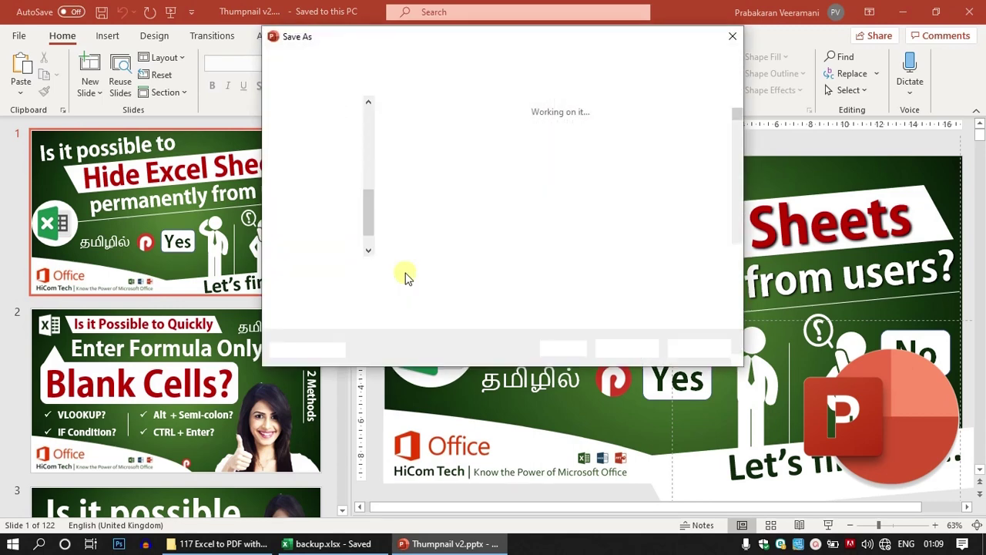
Step: Browse the Save As file types, then cancel back to the slide editing view
click(419, 290)
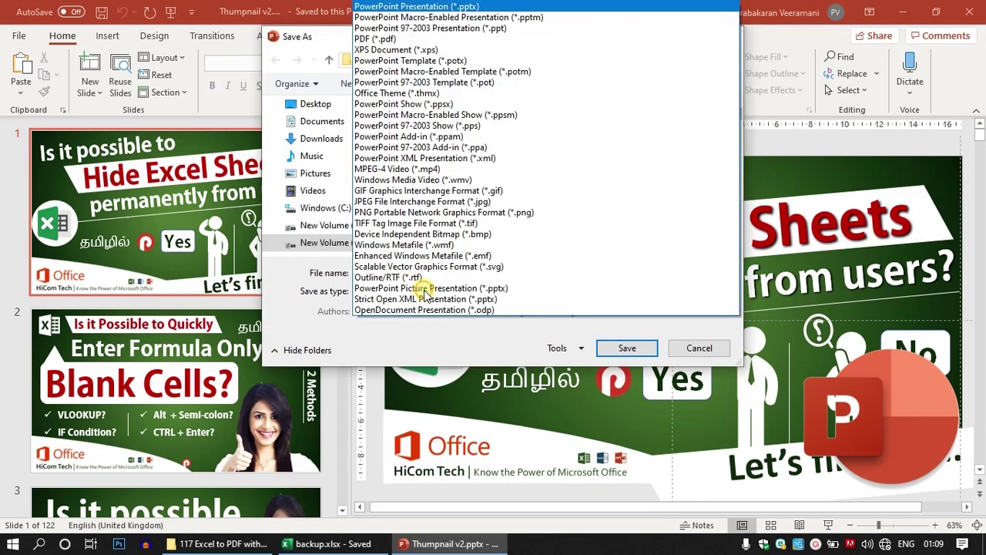
key(Escape)
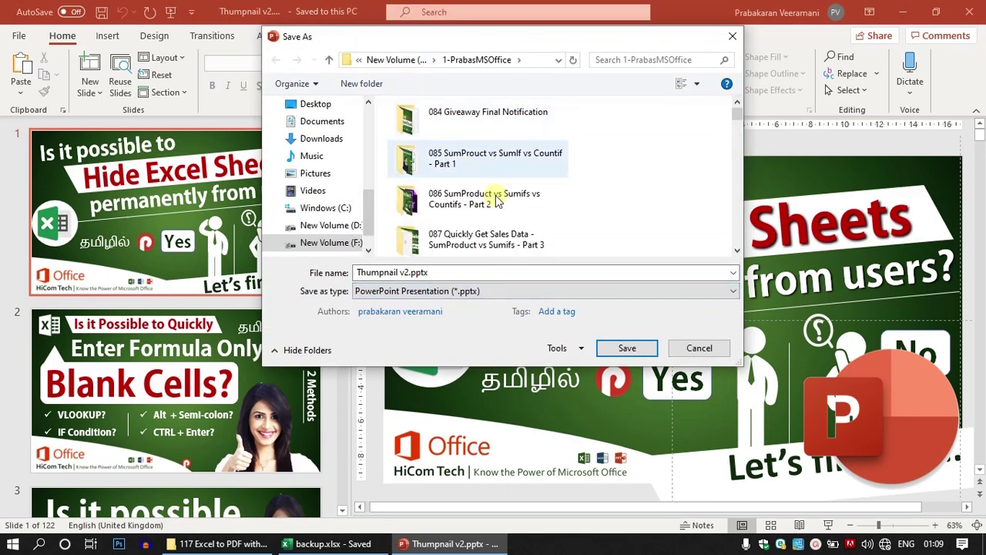
key(Escape)
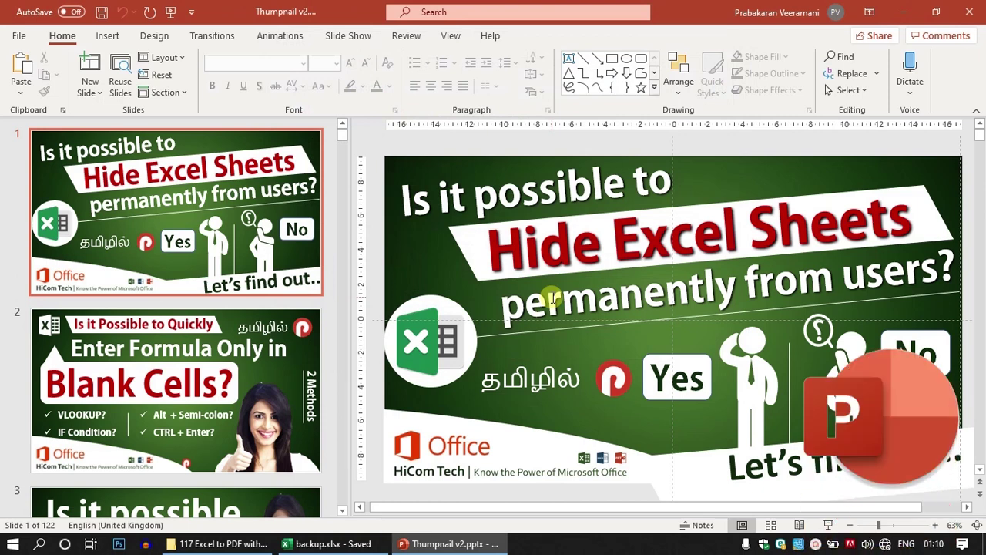